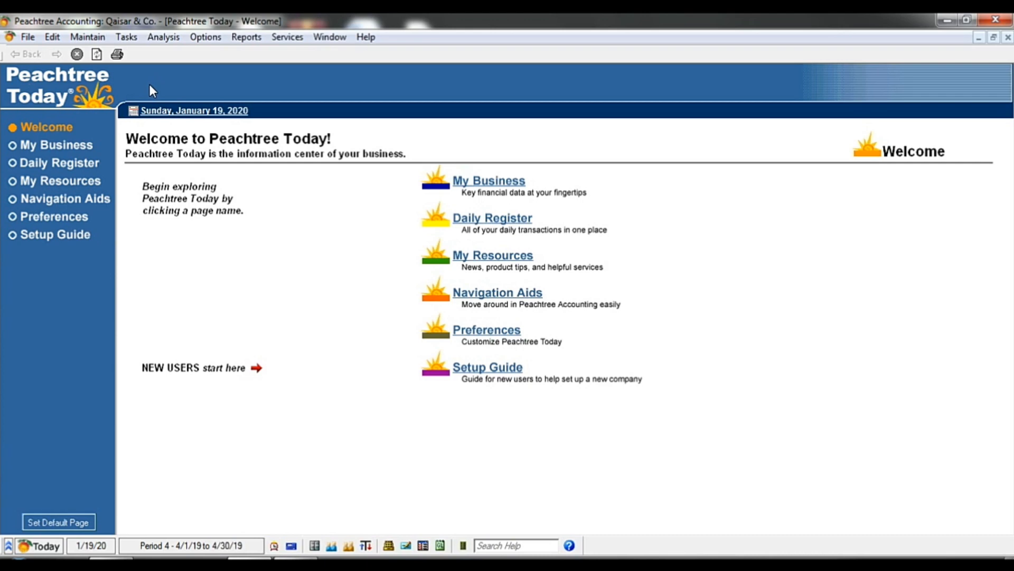
# Step: Start a memorized sales invoice with transaction ID 03 and the description DVD
pyautogui.click(87, 37)
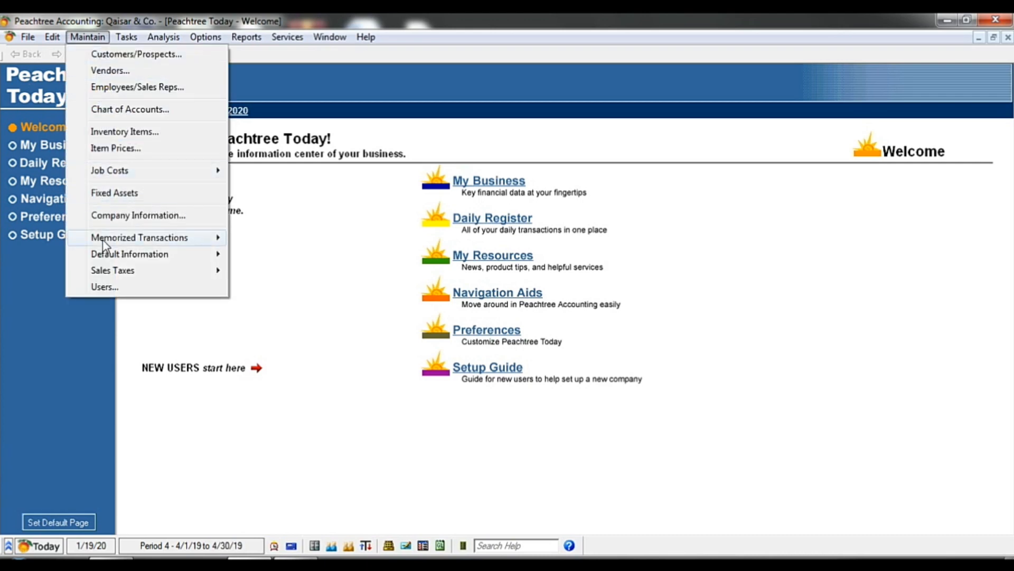
pyautogui.moveTo(104, 244)
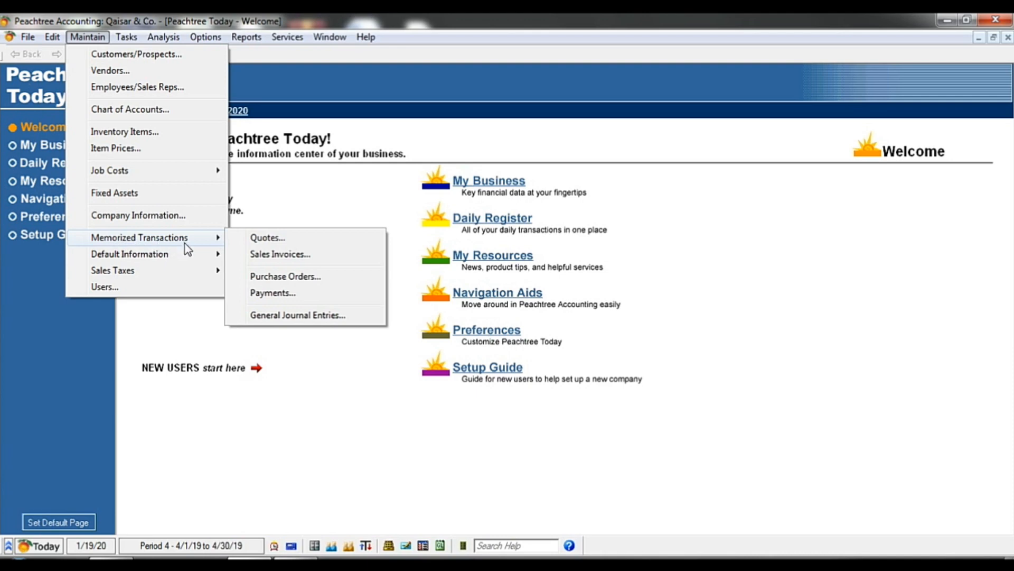
pyautogui.click(254, 256)
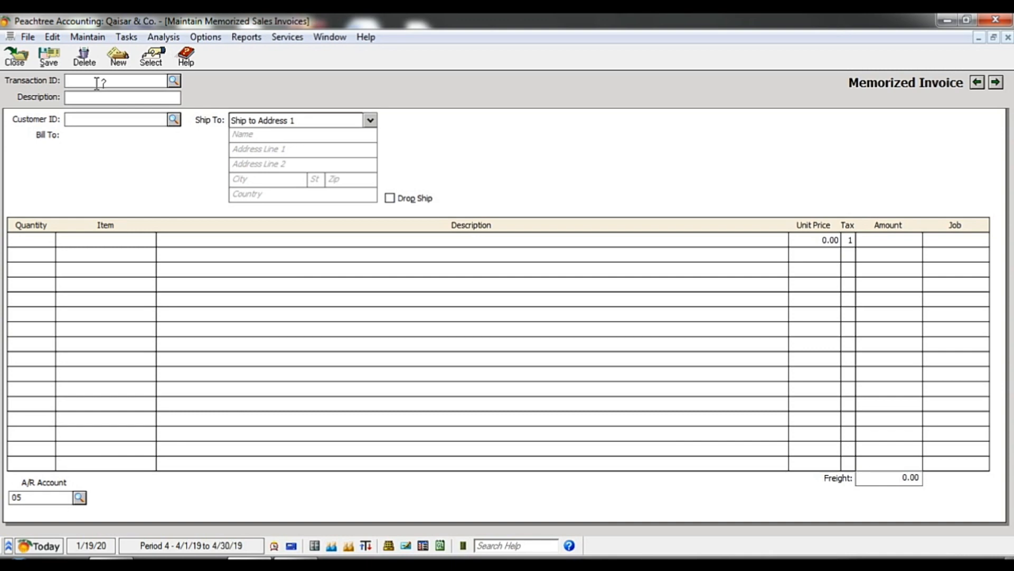
pyautogui.write('0')
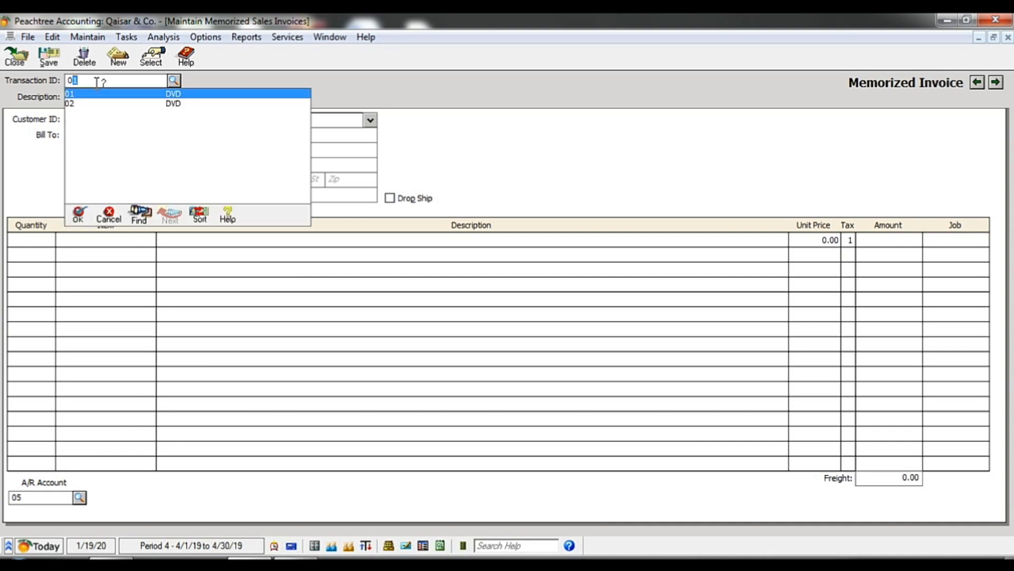
pyautogui.write('3')
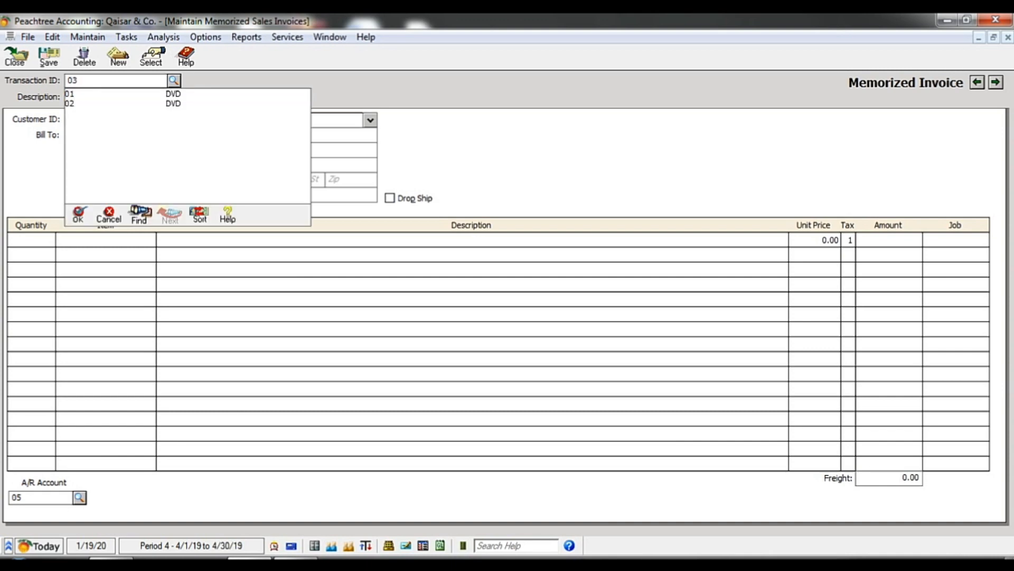
pyautogui.press('Tab')
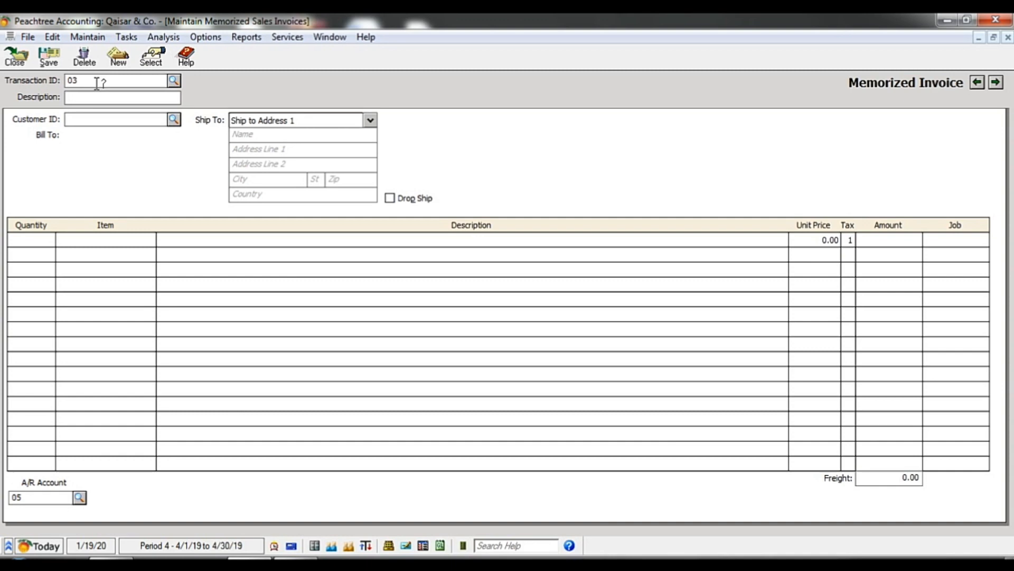
pyautogui.write('DVD')
pyautogui.press('Tab')
# Step: Assign Qaisar & Co. as the customer on the memorized invoice
pyautogui.write('0')
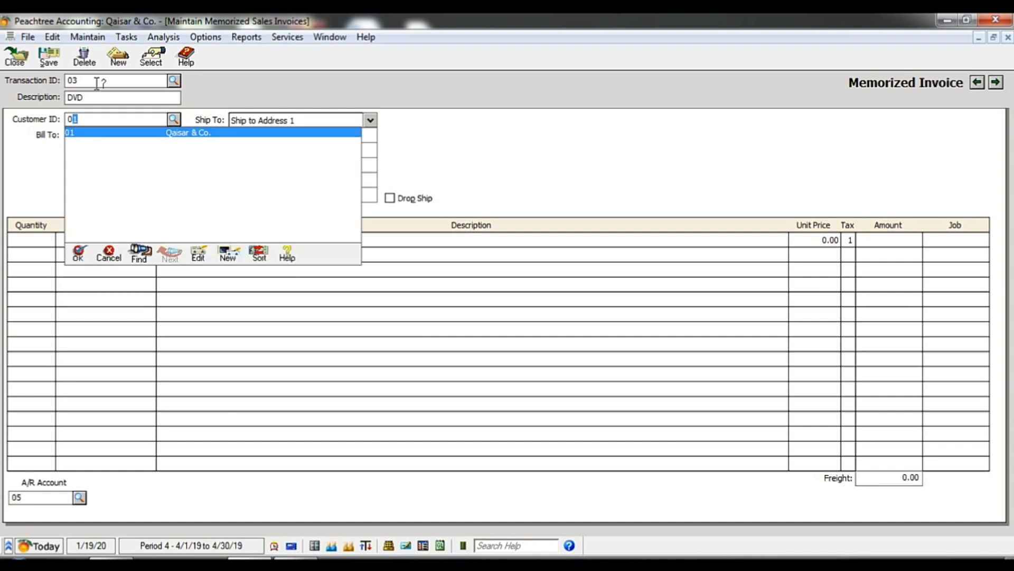
pyautogui.write('1')
pyautogui.press('Tab')
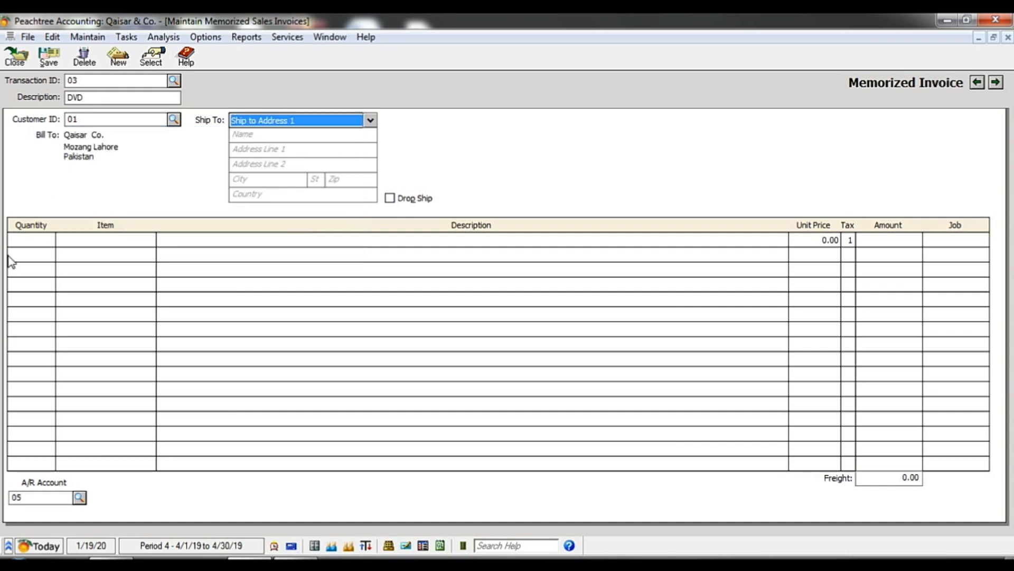
# Step: Fill the first invoice line with a quantity of 10 and item 01, DVD
pyautogui.click(23, 242)
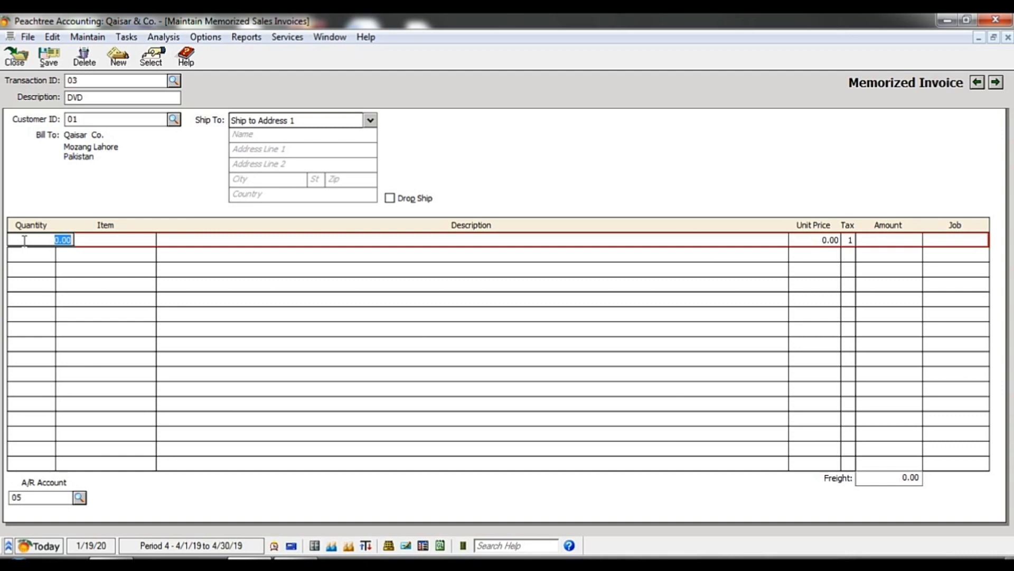
pyautogui.write('10')
pyautogui.press('Tab')
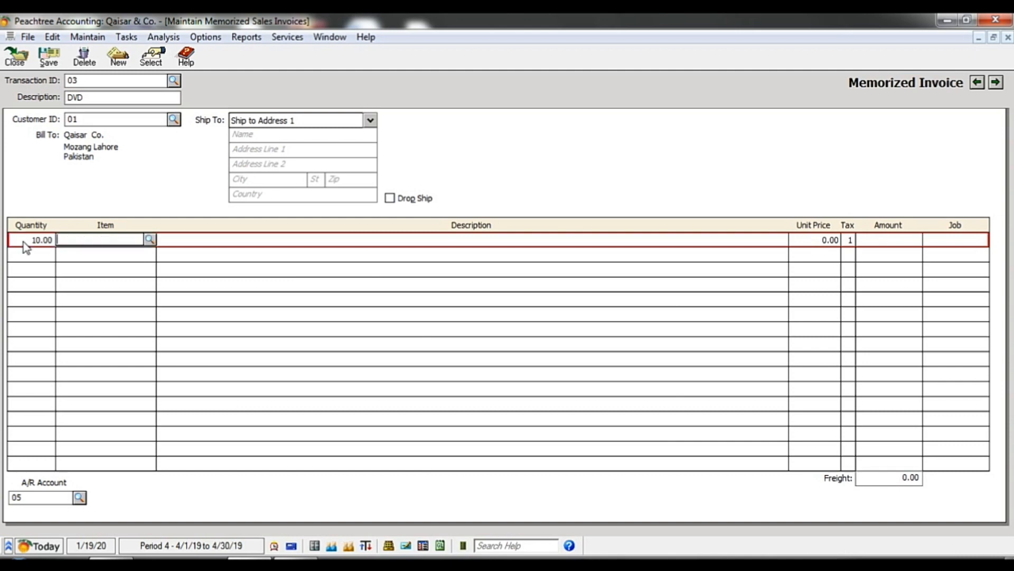
pyautogui.click(150, 239)
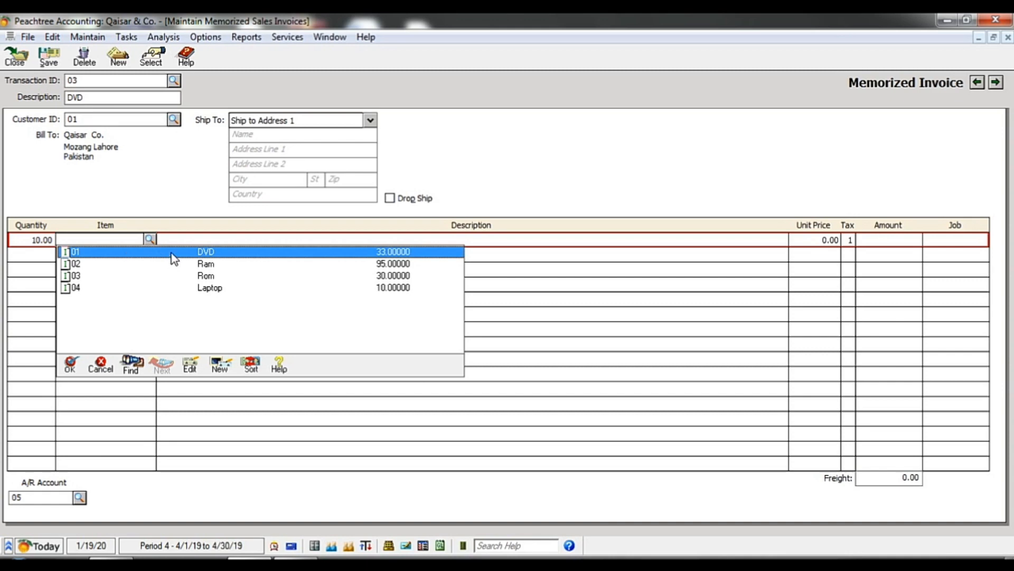
pyautogui.doubleClick(173, 252)
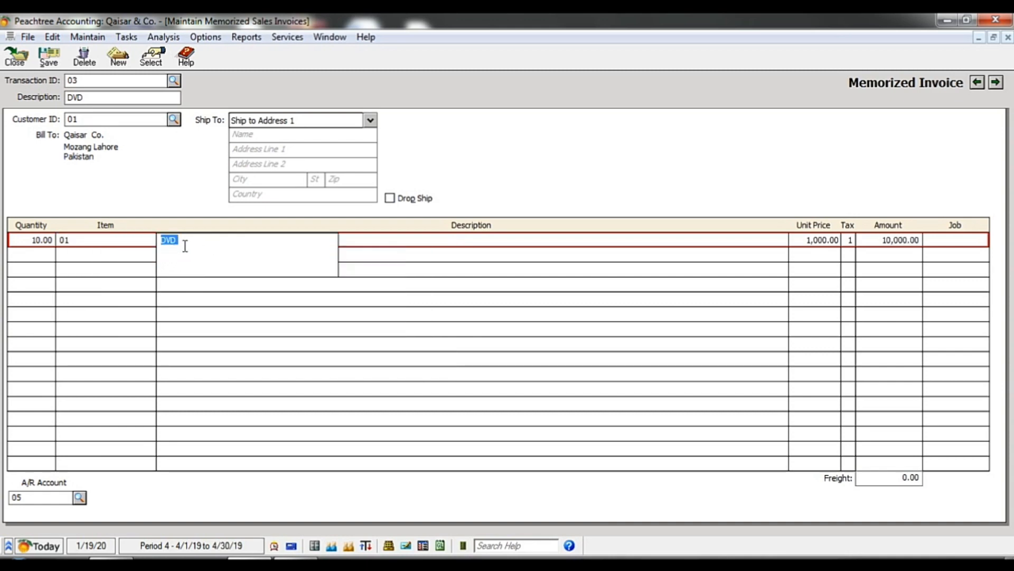
# Step: Apply the Low Price of 1,000.00 to the DVD line and save the memorized invoice
pyautogui.click(185, 244)
pyautogui.click(795, 245)
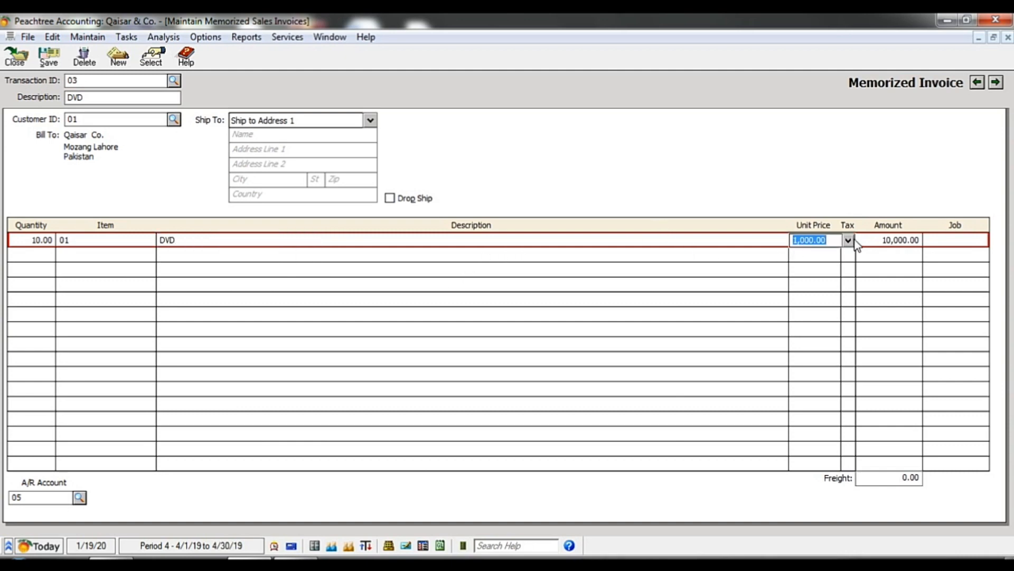
pyautogui.click(849, 240)
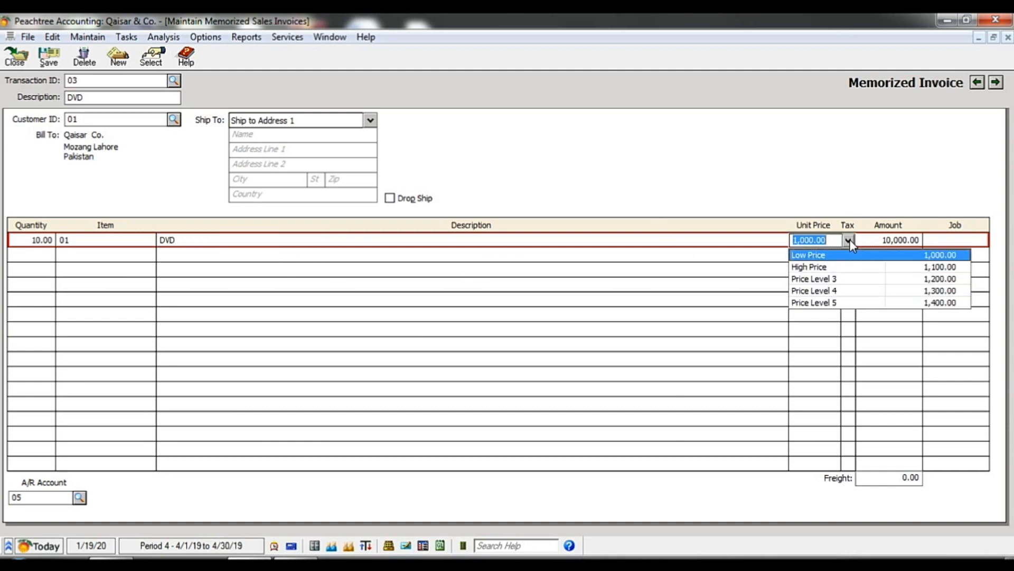
pyautogui.click(821, 260)
pyautogui.press('Return')
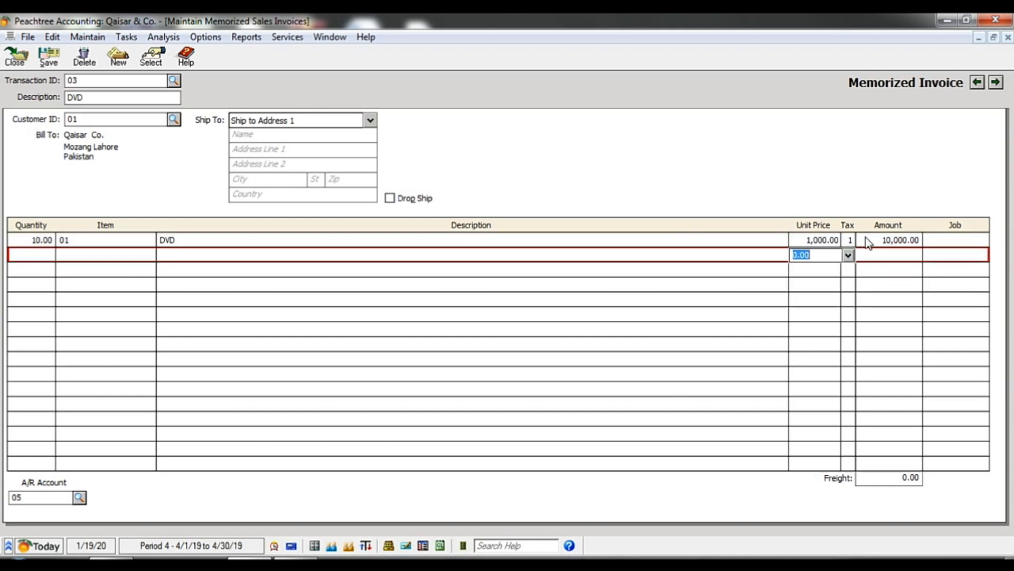
pyautogui.click(869, 242)
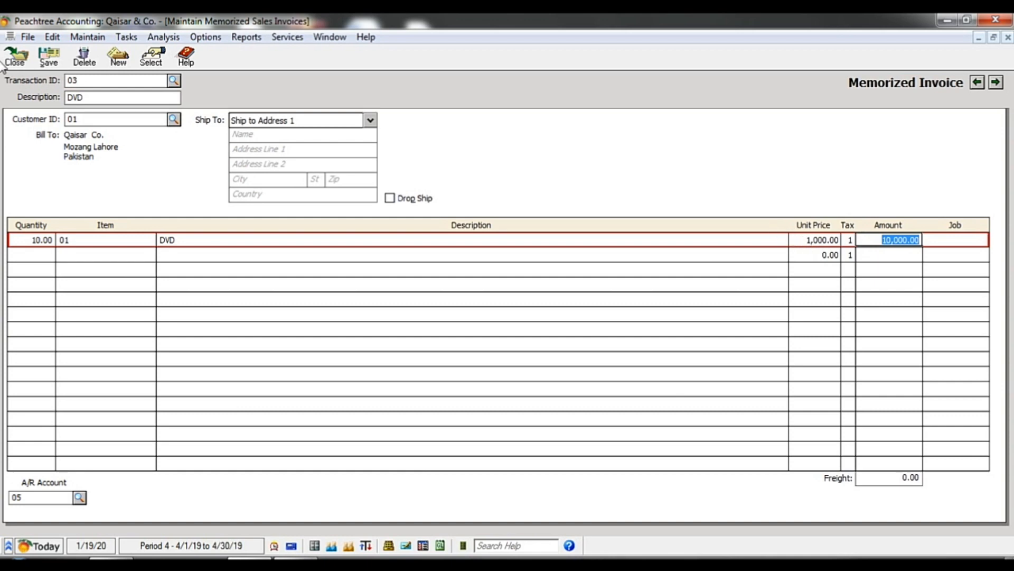
pyautogui.click(51, 65)
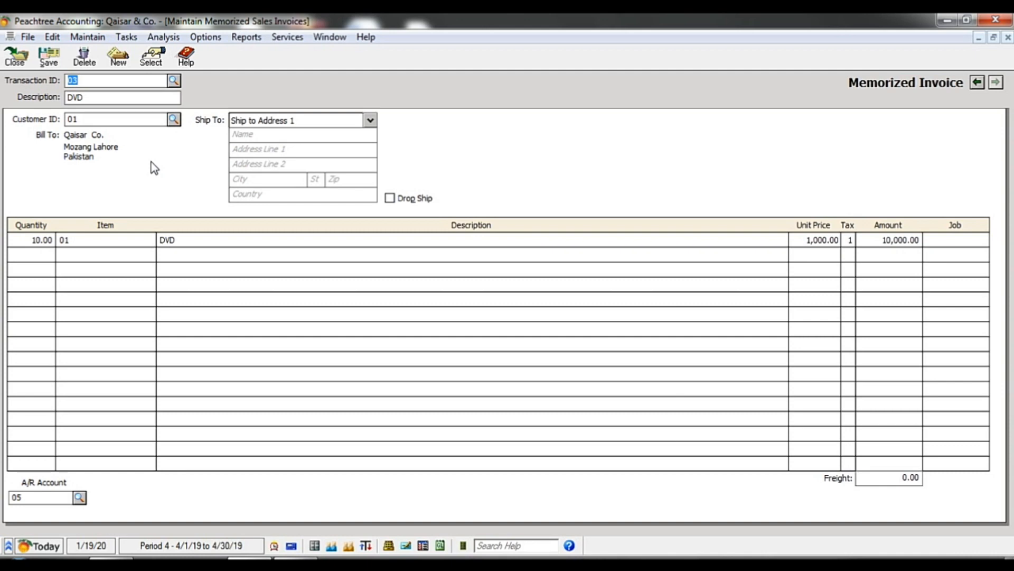
# Step: Open Sales/Invoicing and load memorized transaction 03 into the new invoice
pyautogui.click(131, 40)
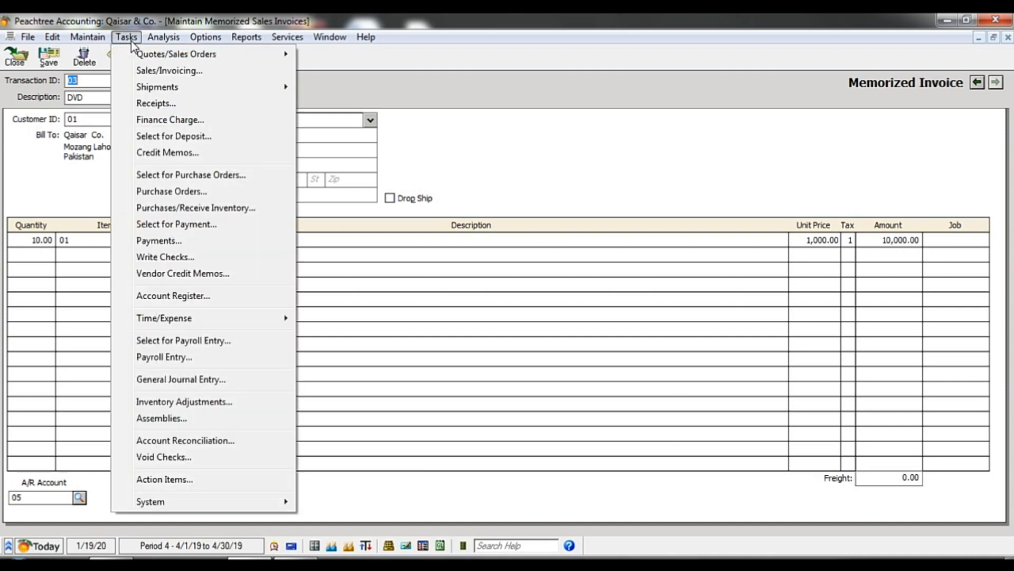
pyautogui.click(169, 73)
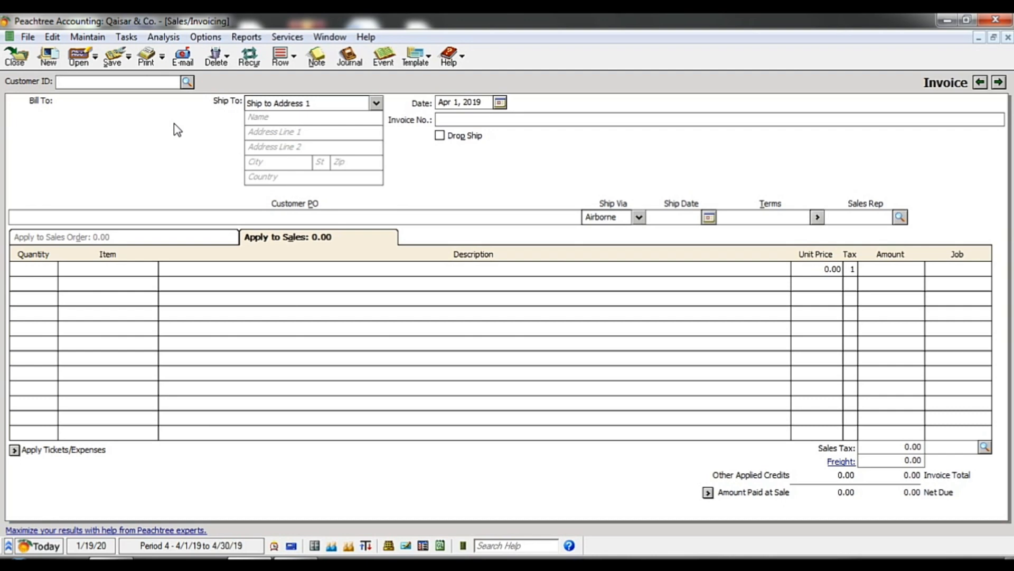
pyautogui.click(95, 65)
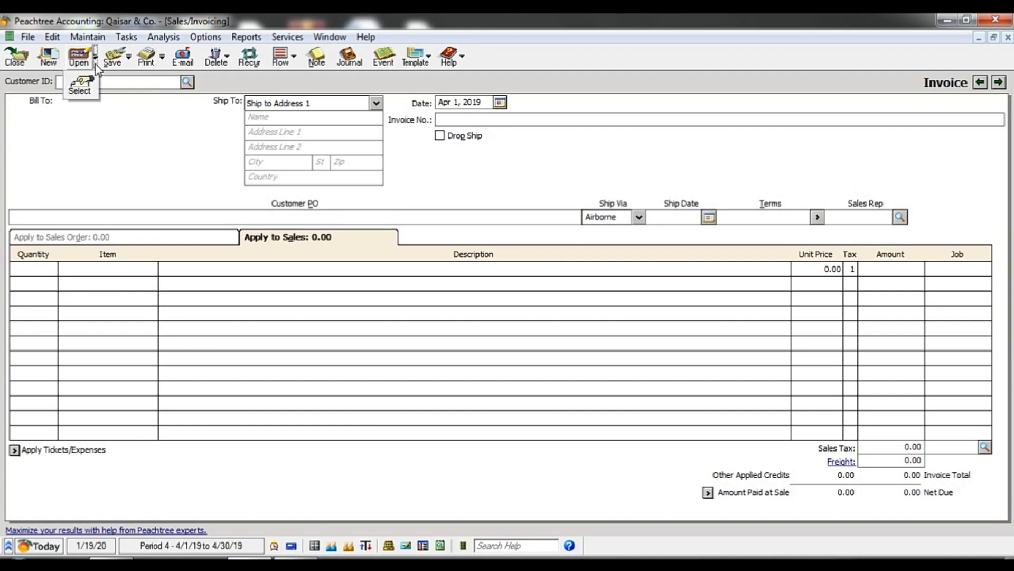
pyautogui.click(79, 92)
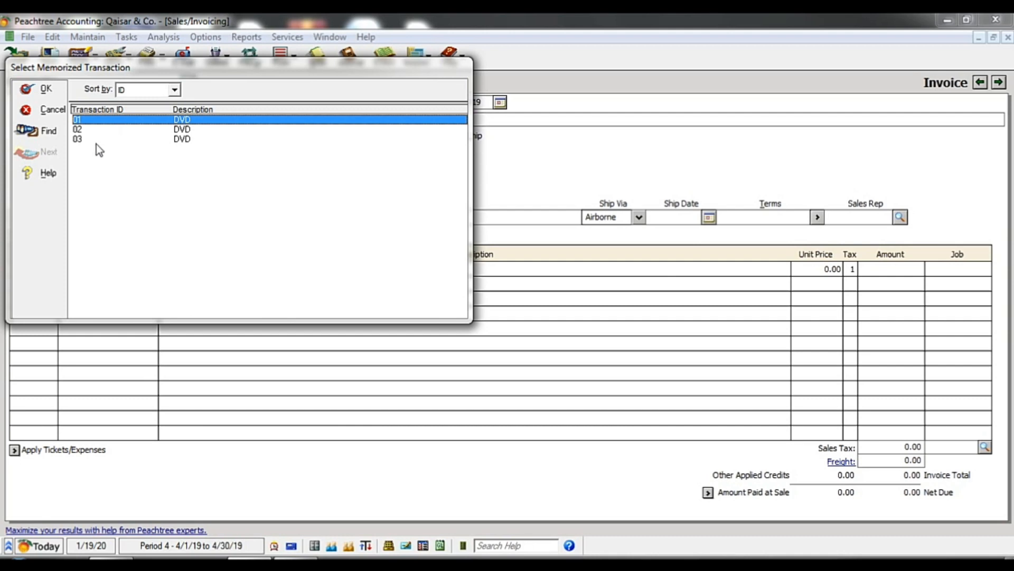
pyautogui.click(96, 142)
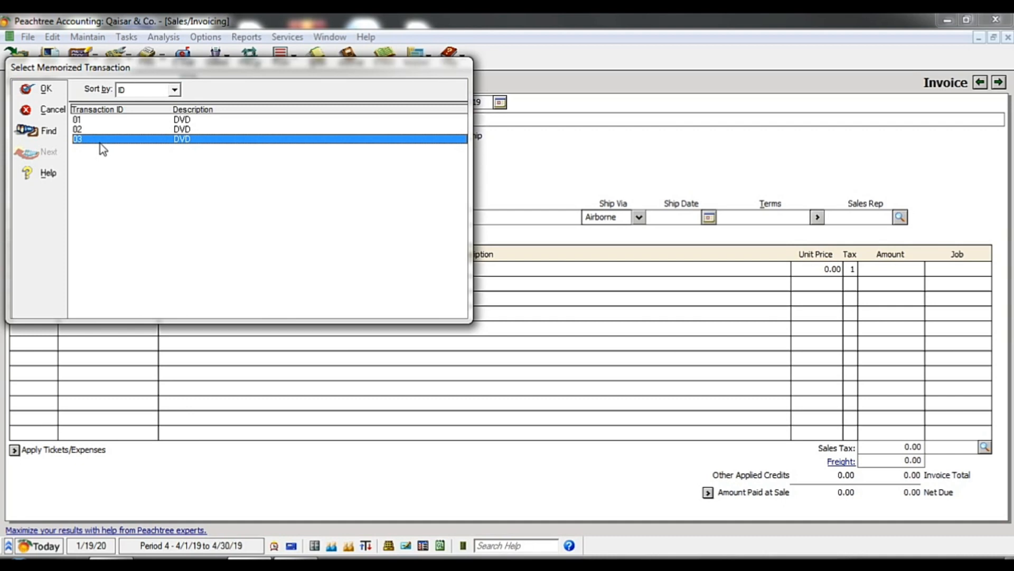
pyautogui.doubleClick(99, 143)
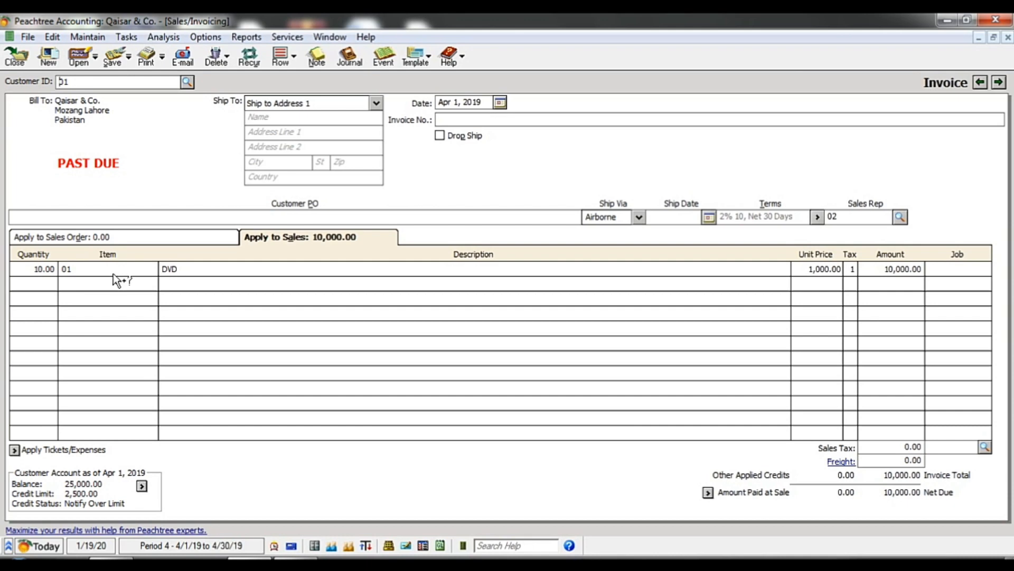
# Step: Review the item choices and unit price options of the DVD line and the invoice's date calendar
pyautogui.click(128, 271)
pyautogui.click(151, 268)
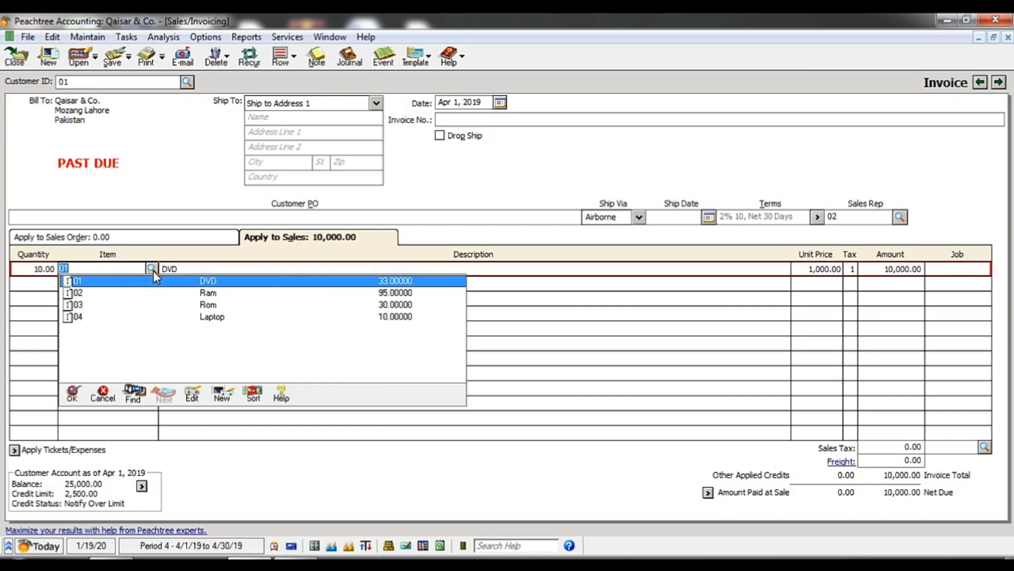
pyautogui.click(154, 271)
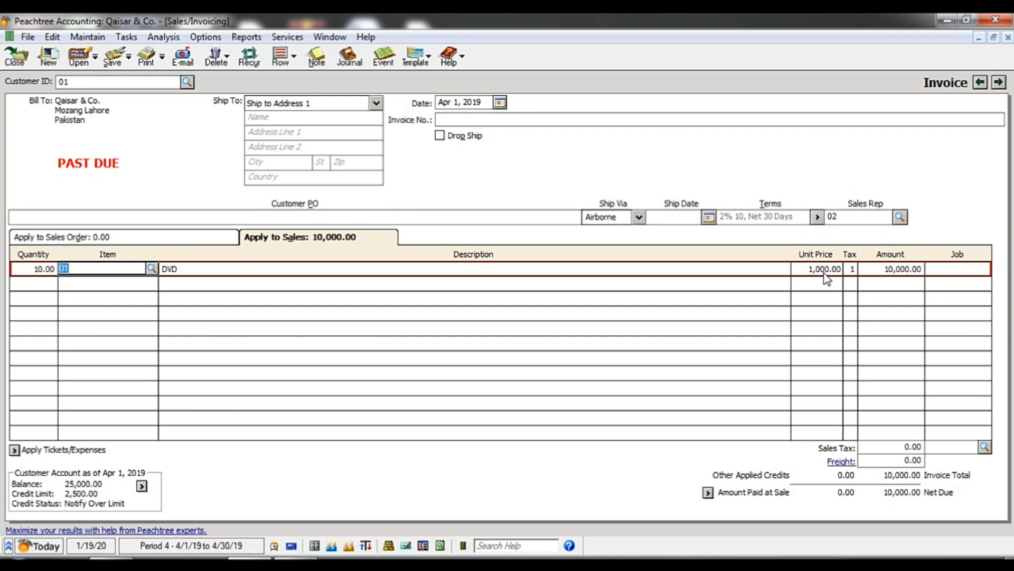
pyautogui.click(825, 274)
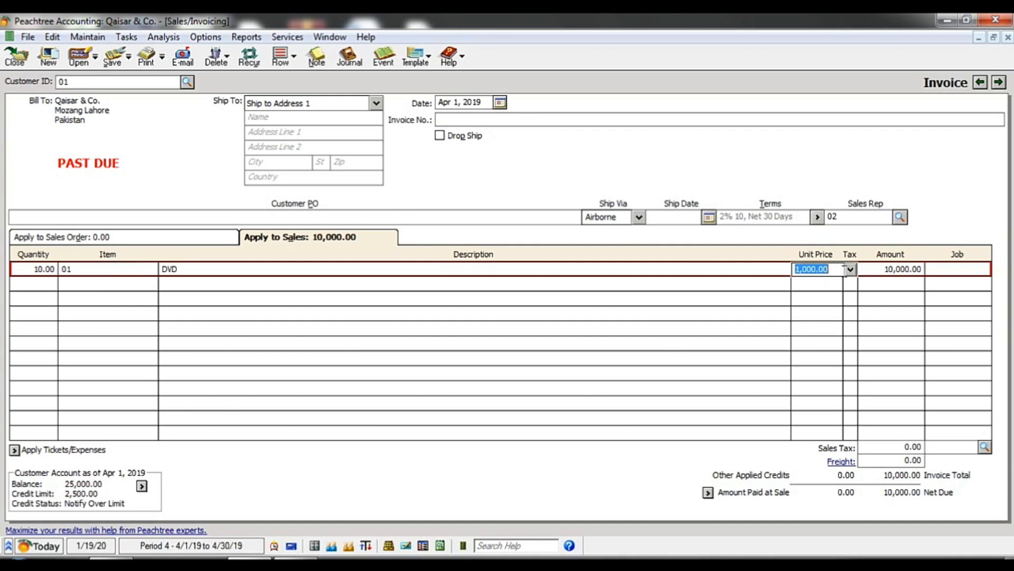
pyautogui.click(849, 269)
pyautogui.click(849, 270)
pyautogui.click(500, 102)
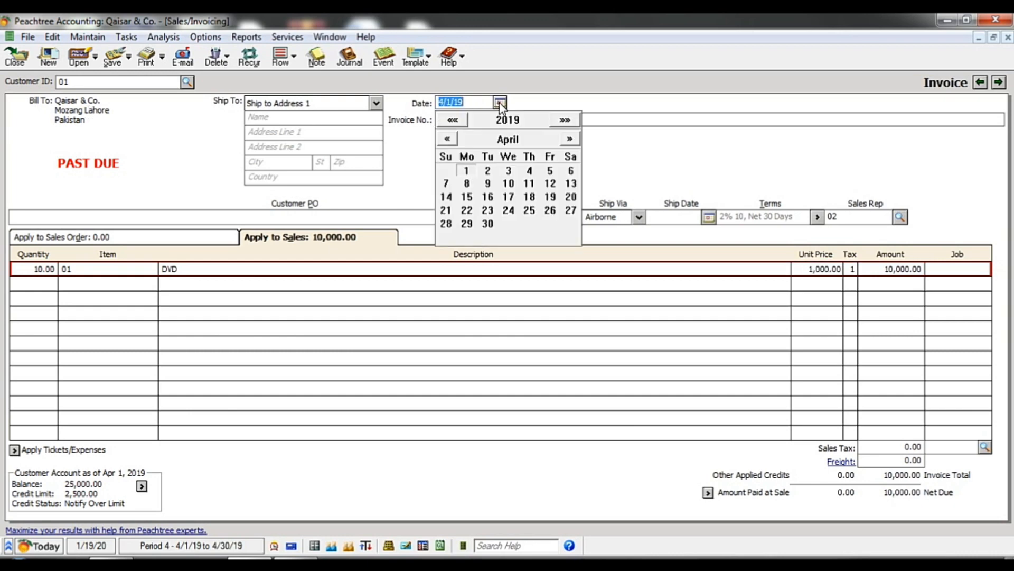
pyautogui.click(500, 103)
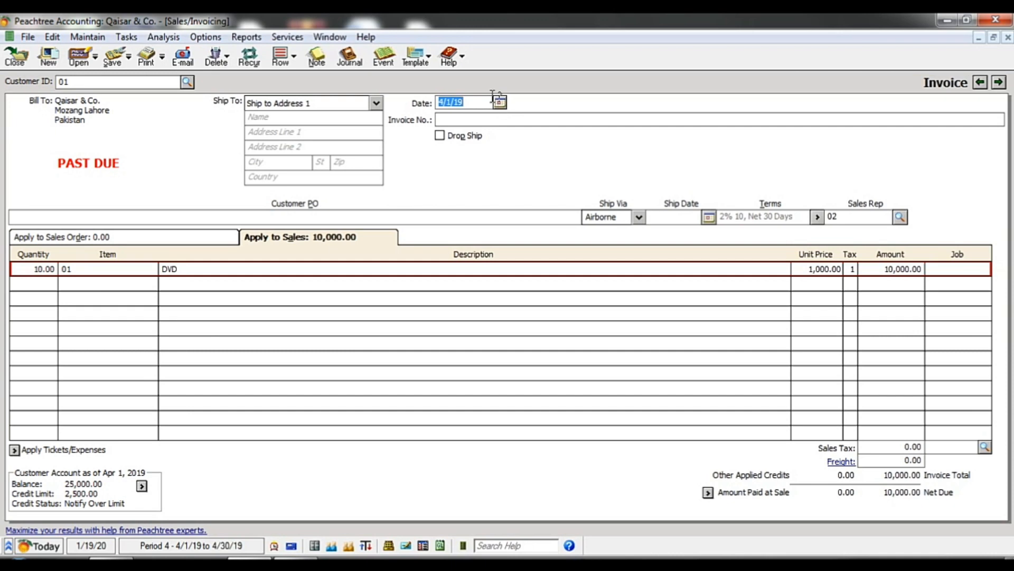
# Step: Set the invoice number to 000001 and save the invoice, accepting the customer's credit limit overrun
pyautogui.click(458, 121)
pyautogui.write('00000')
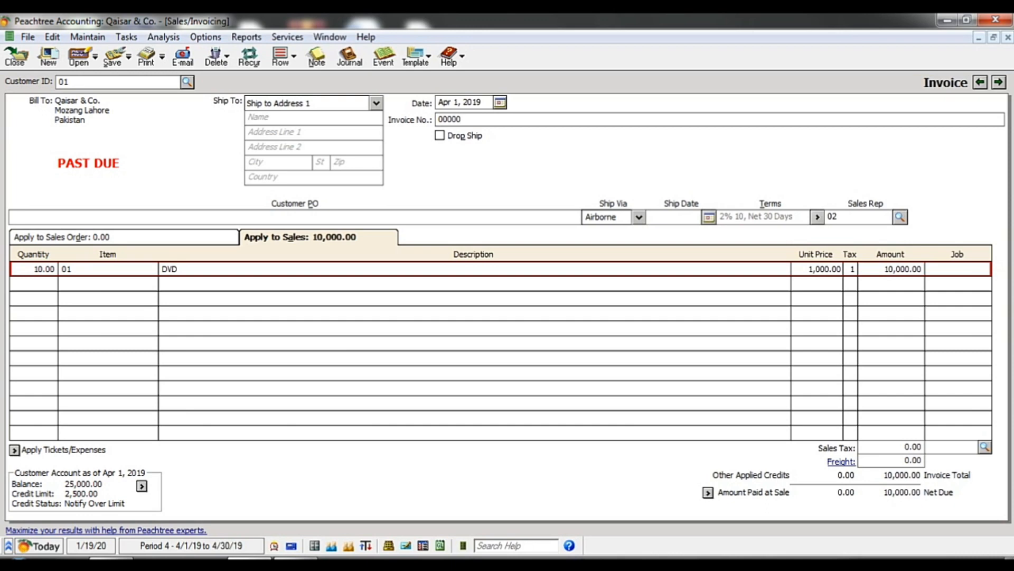
pyautogui.write('1')
pyautogui.click(112, 56)
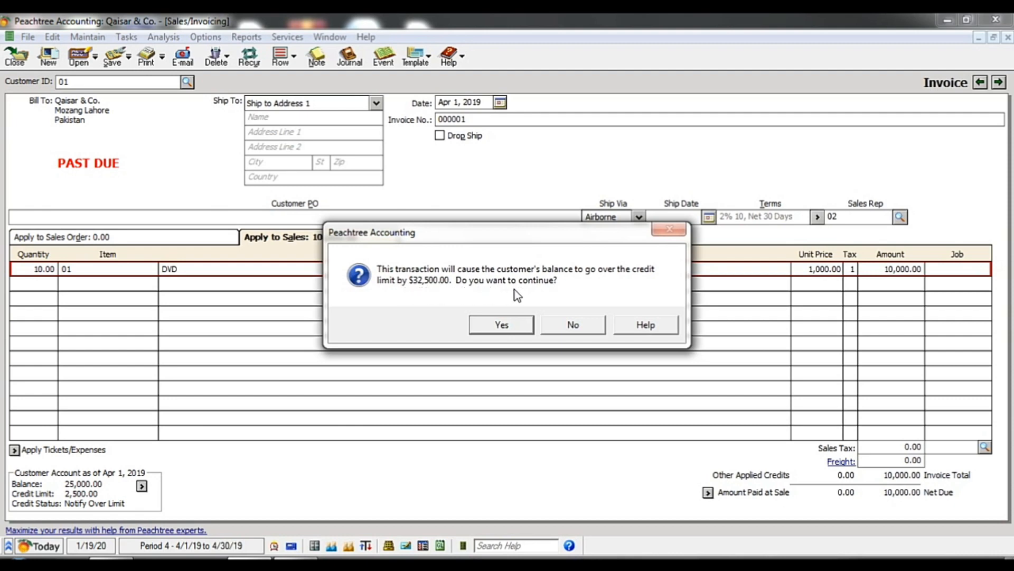
pyautogui.click(503, 331)
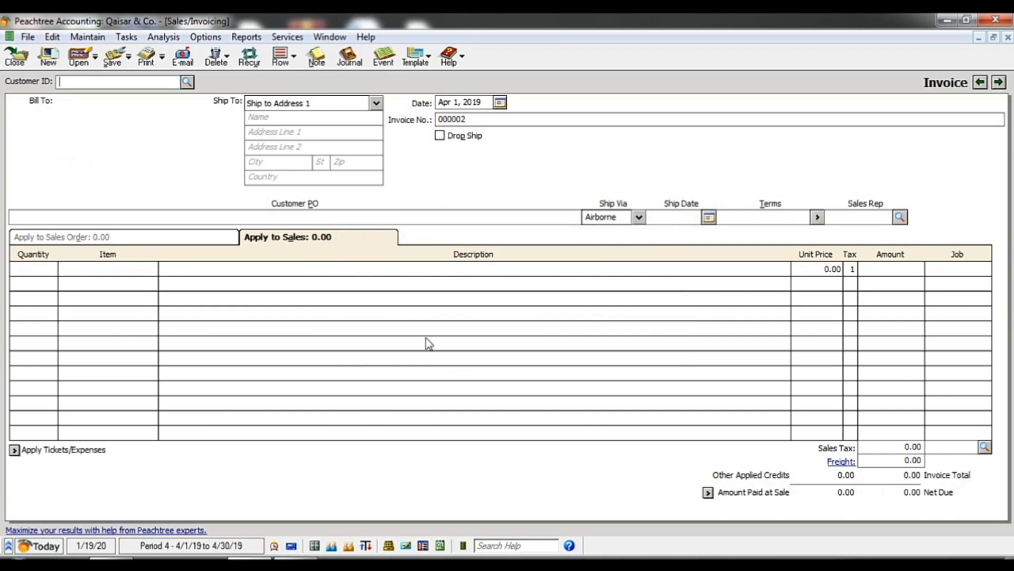